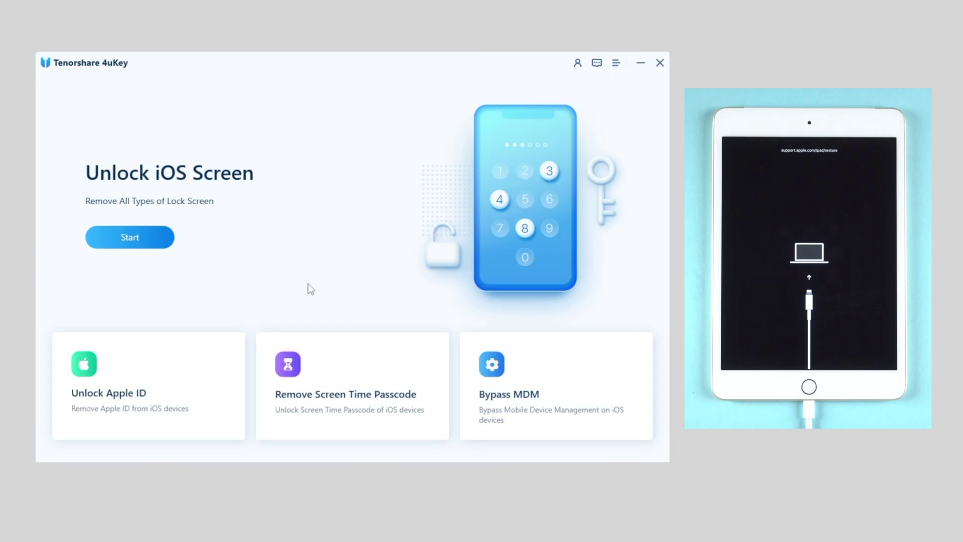
Start the unlock and download the 4.80 GB iPad mini 4 firmware package.
left_click(156, 245)
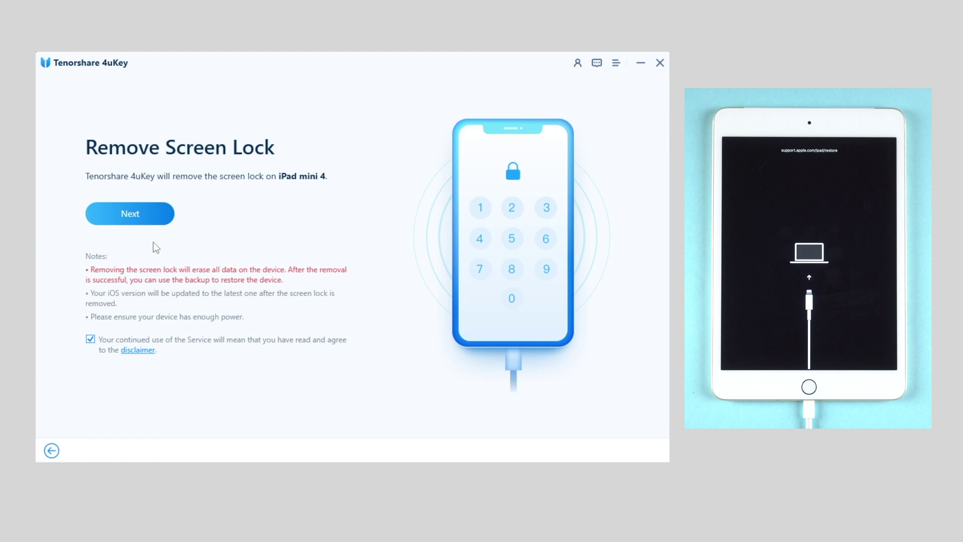
left_click(149, 222)
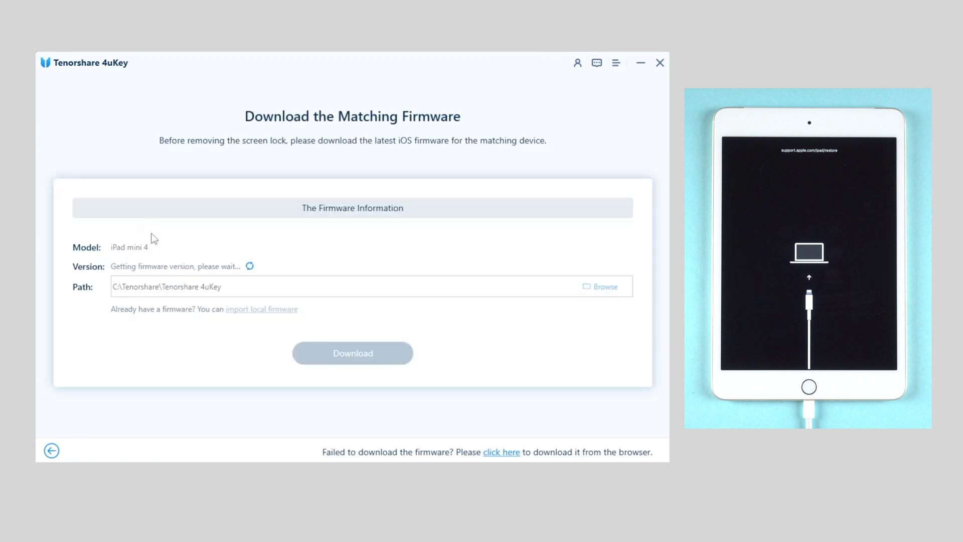
left_click(354, 359)
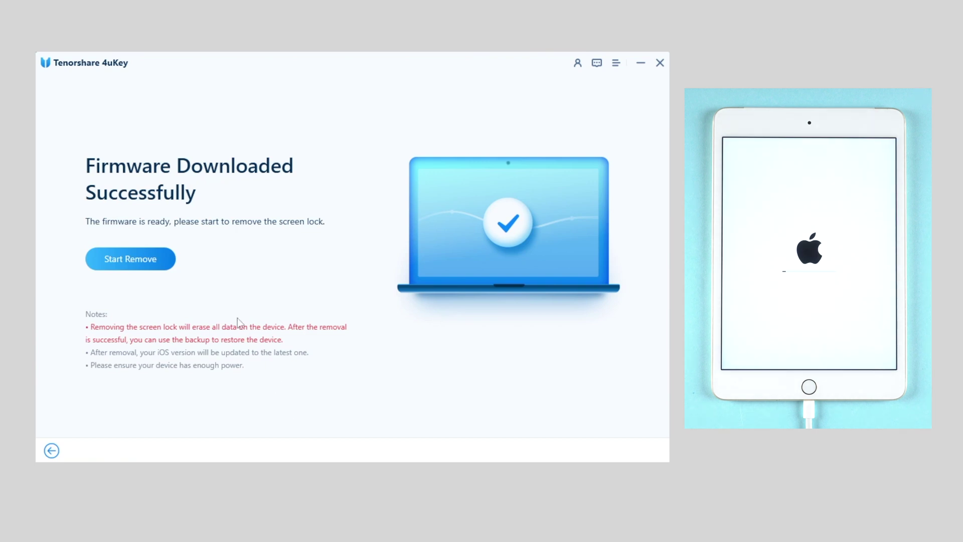
Begin removing the iPad mini 4 screen lock with the downloaded firmware.
left_click(160, 265)
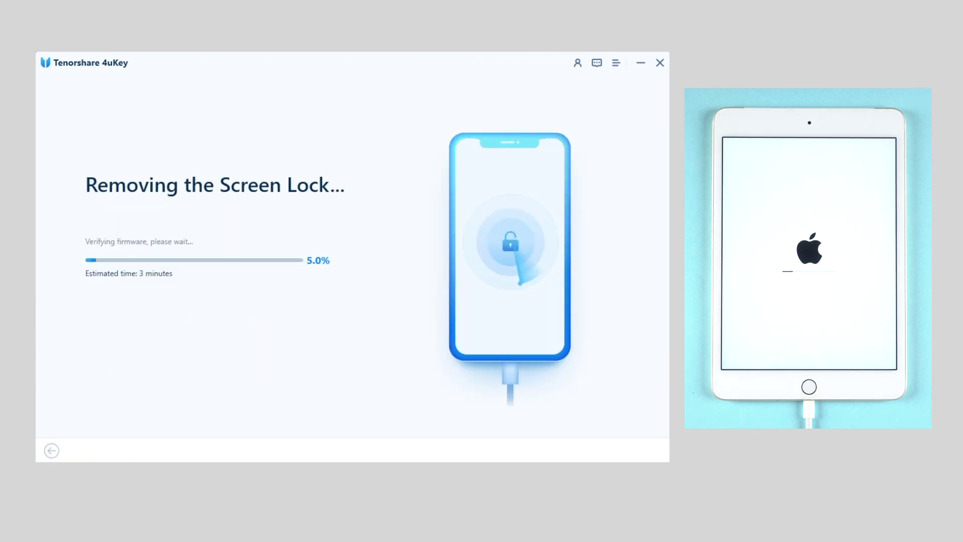